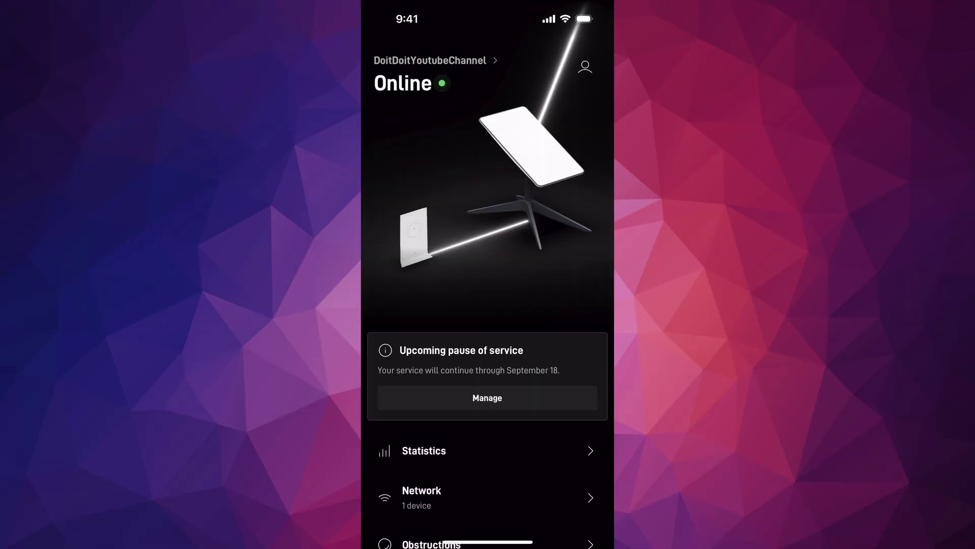
scroll(488, 343, "down", 4)
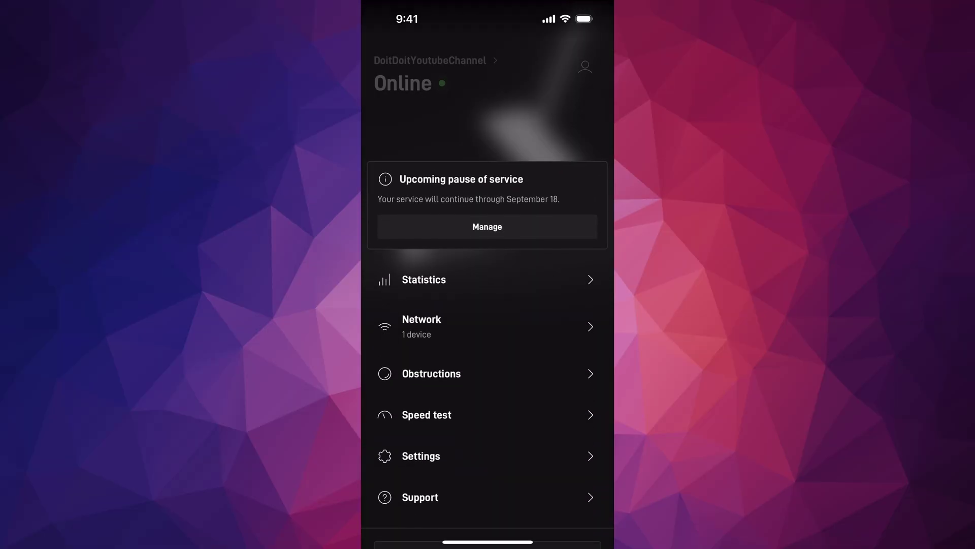
scroll(488, 305, "down", 2)
Go from the Starlink tab to Router settings and open Custom DNS under Advanced
left_click(421, 357)
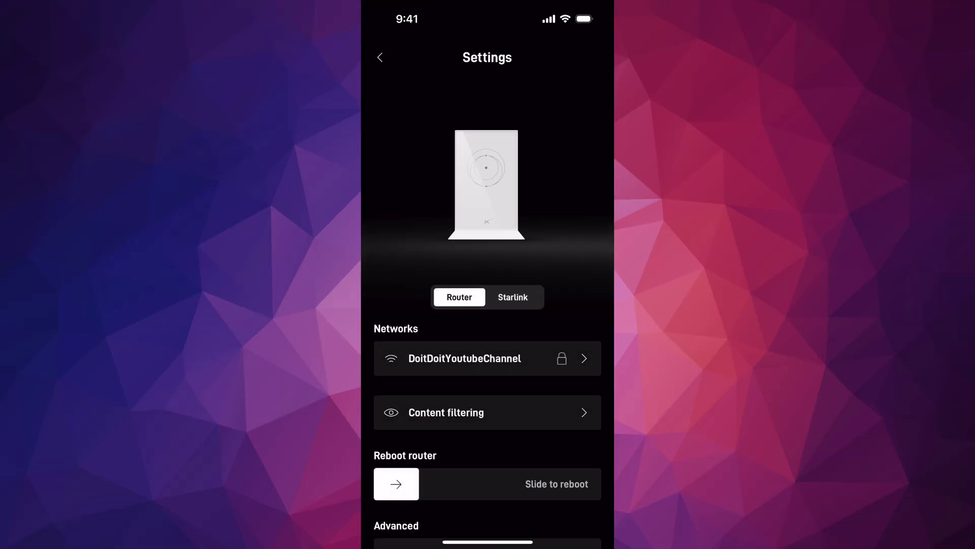
left_click(513, 296)
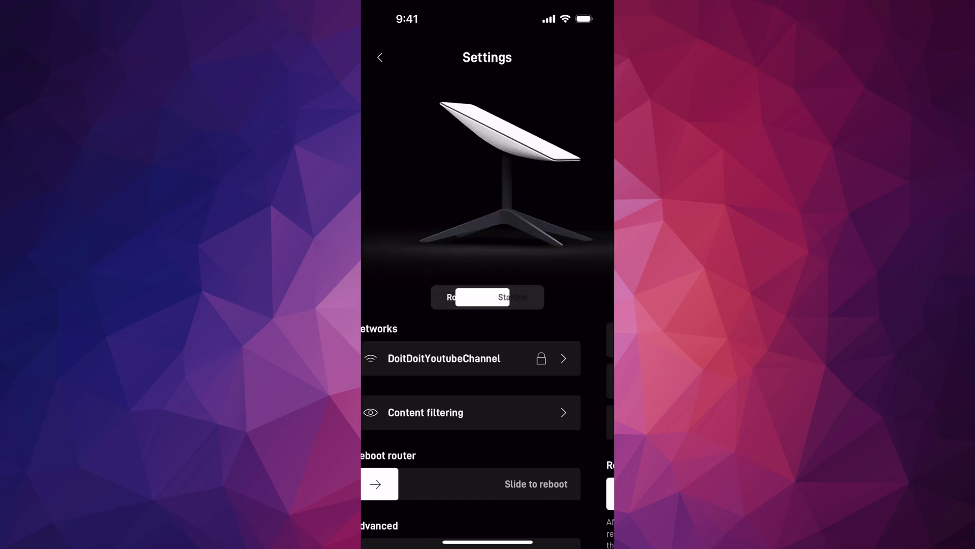
left_click(460, 297)
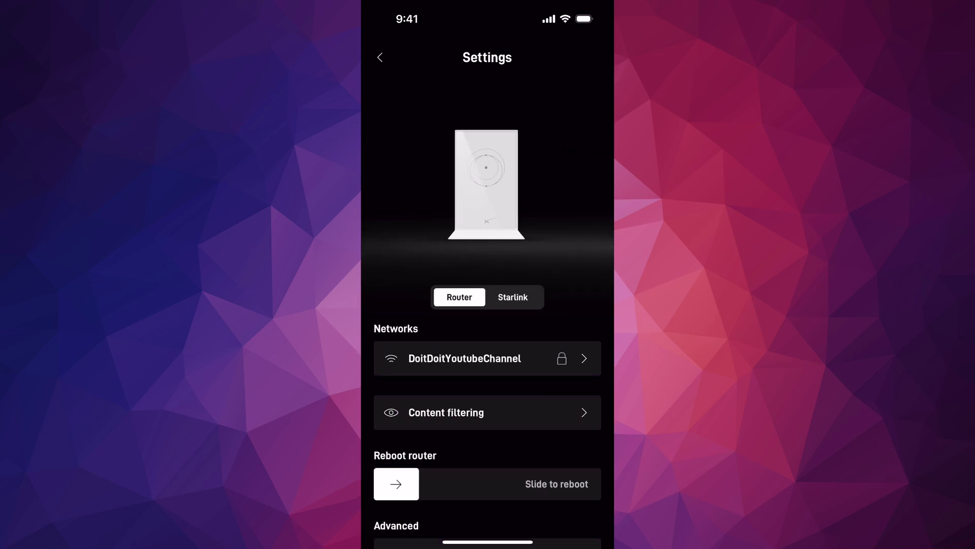
scroll(488, 305, "down", 5)
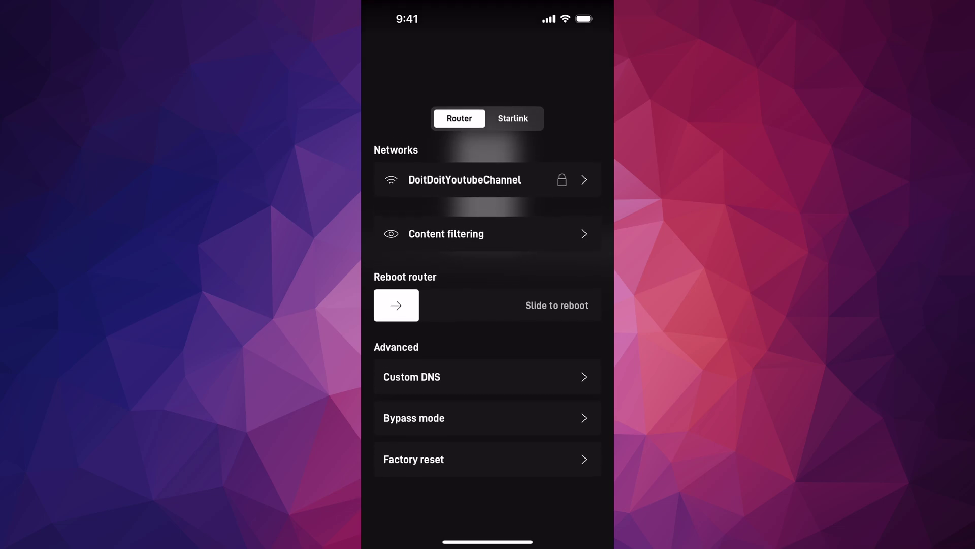
left_click(411, 377)
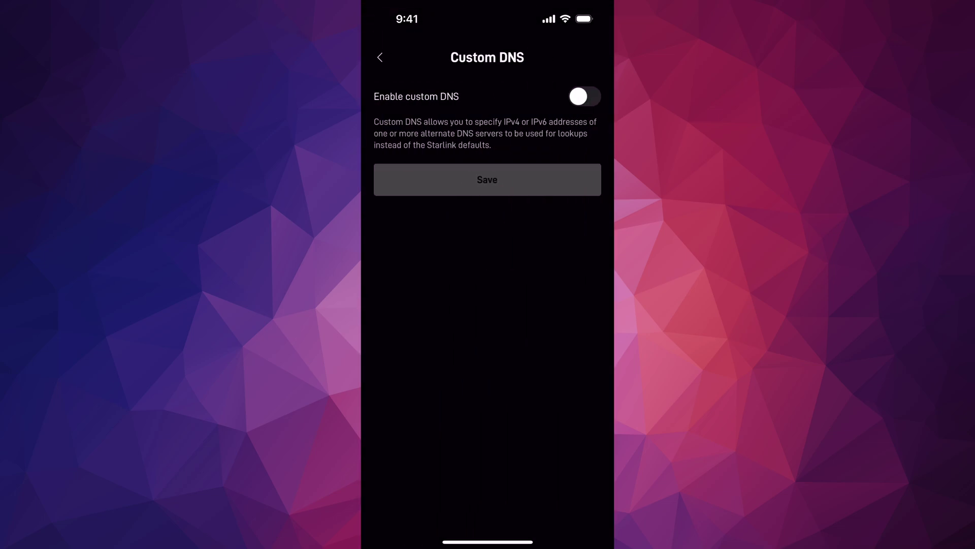
Switch on the Enable custom DNS toggle to reveal the Primary and Backup fields
left_click(584, 96)
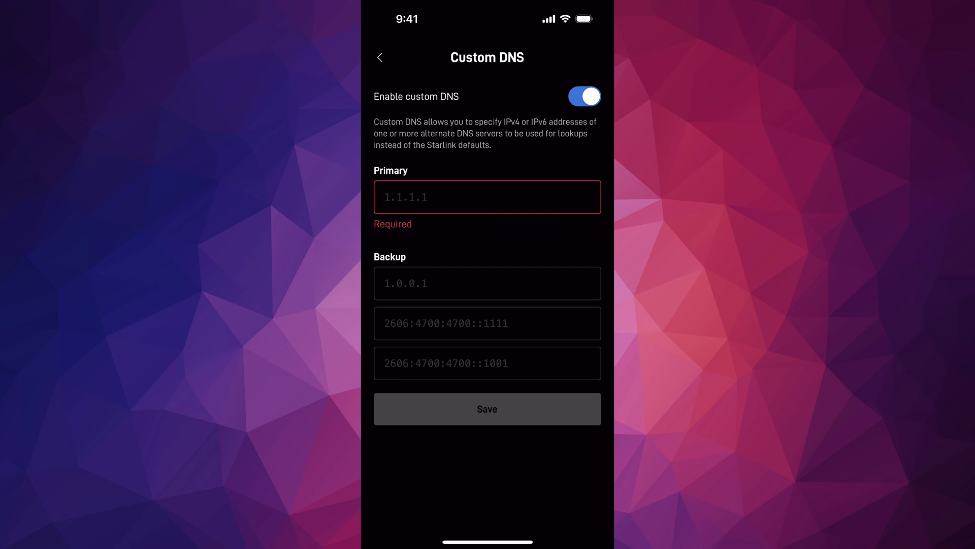
Switch the Enable custom DNS toggle off and go back to router Settings
left_click(584, 96)
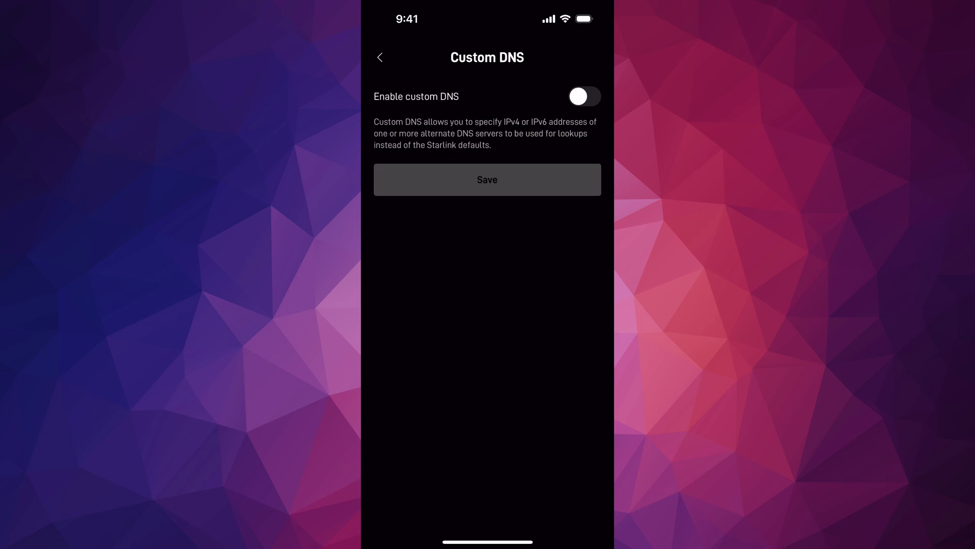
left_click(380, 57)
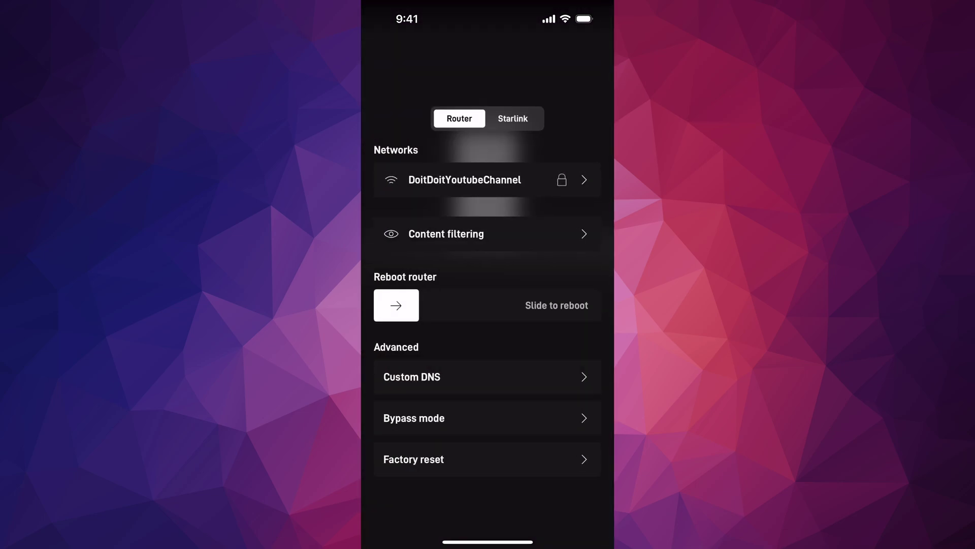
scroll(487, 305, "up", 3)
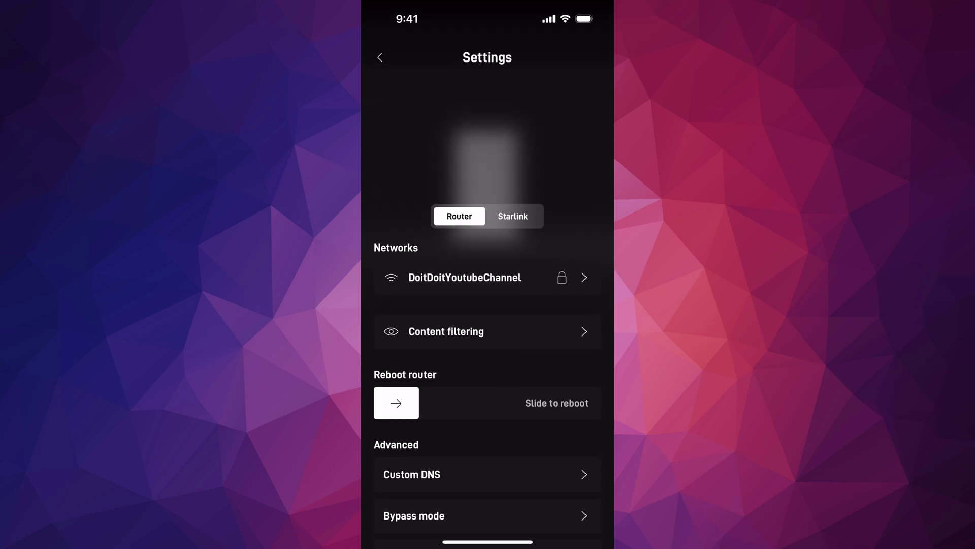